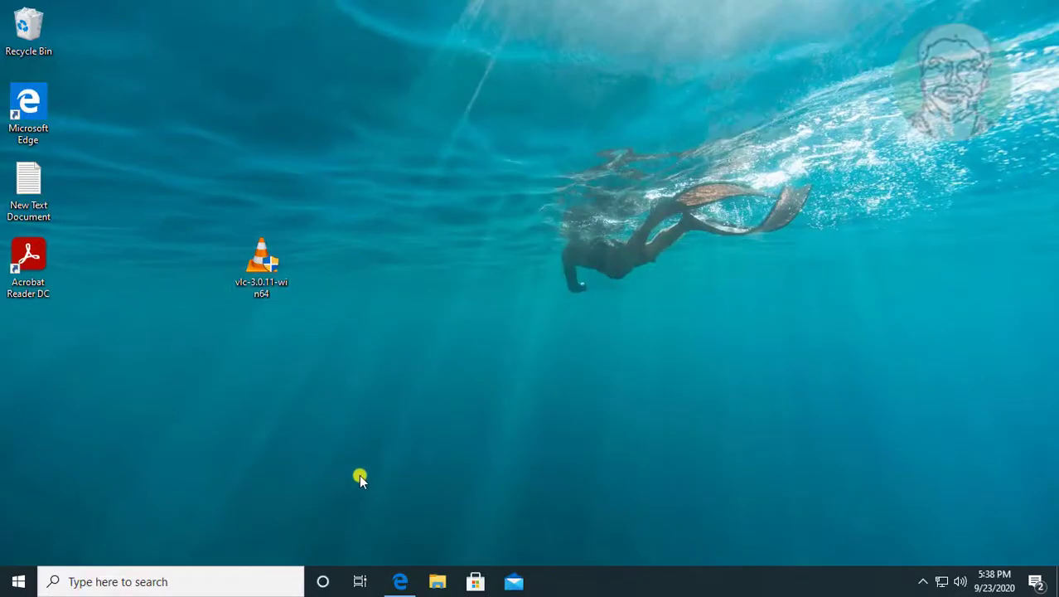
Search for 'regedit' and launch Registry Editor as administrator
left_click(116, 574)
type("re")
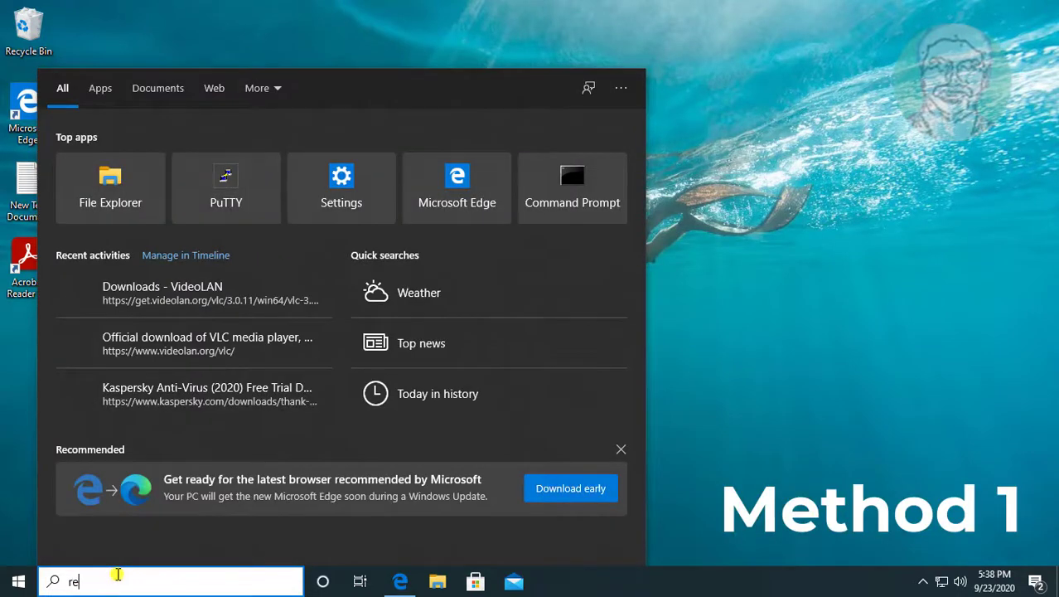
type("gedit")
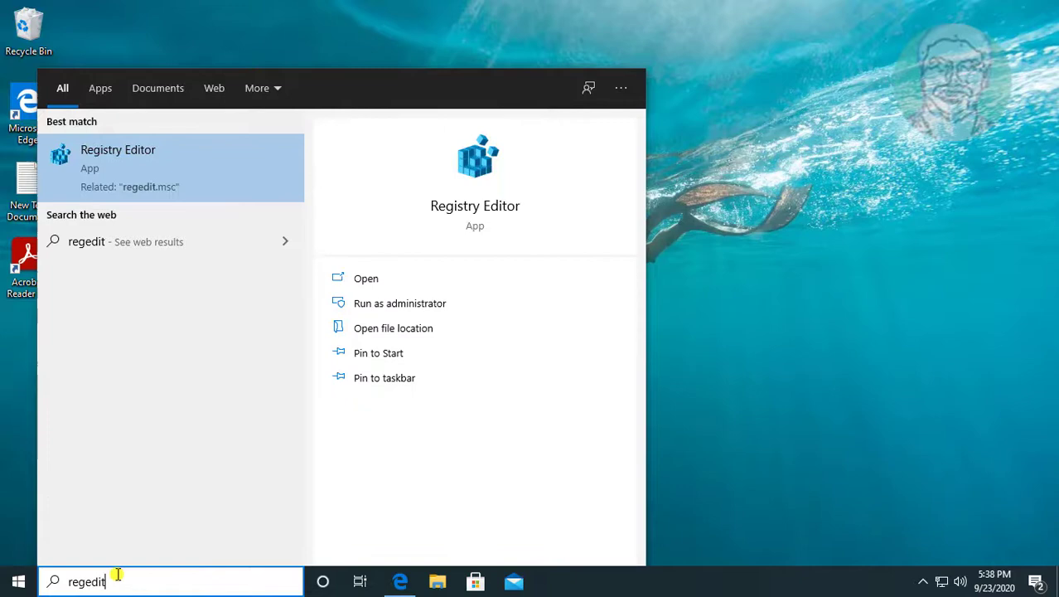
right_click(163, 153)
left_click(238, 166)
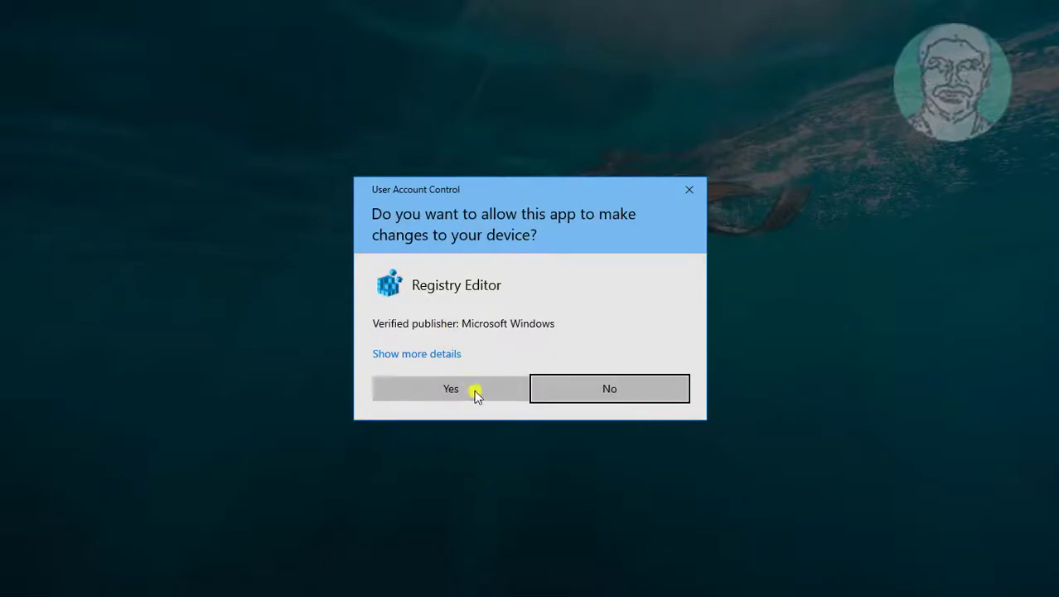
Approve the UAC prompt and expand HKEY_LOCAL_MACHINE\SOFTWARE
left_click(476, 395)
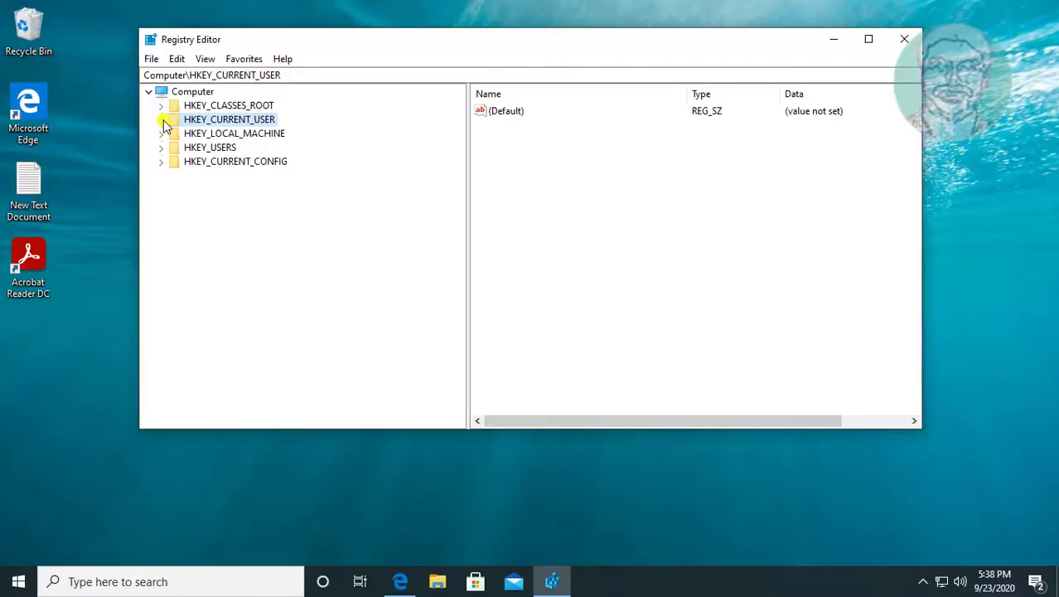
left_click(235, 135)
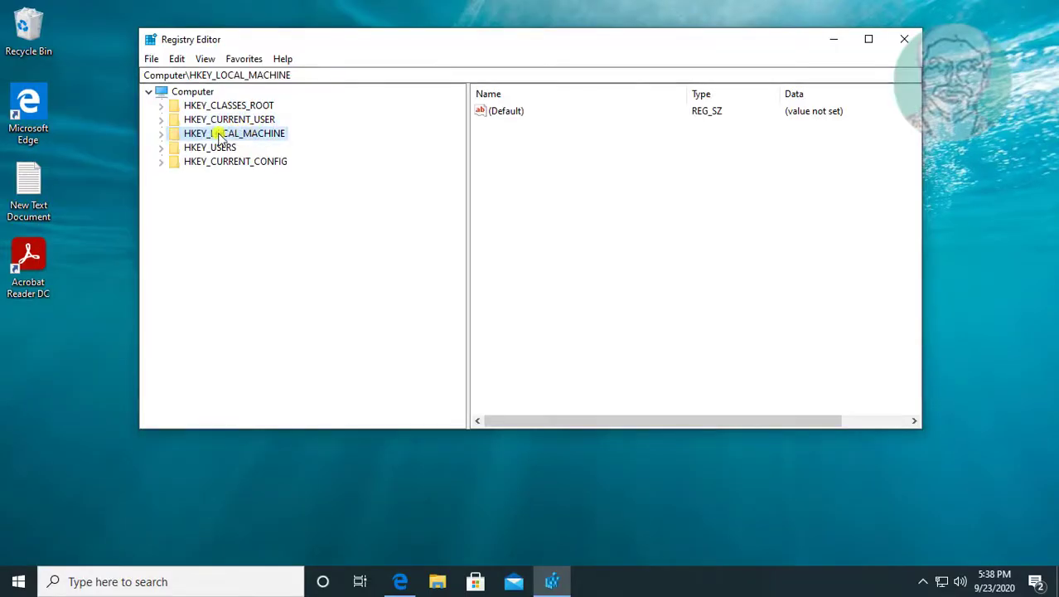
left_click(161, 135)
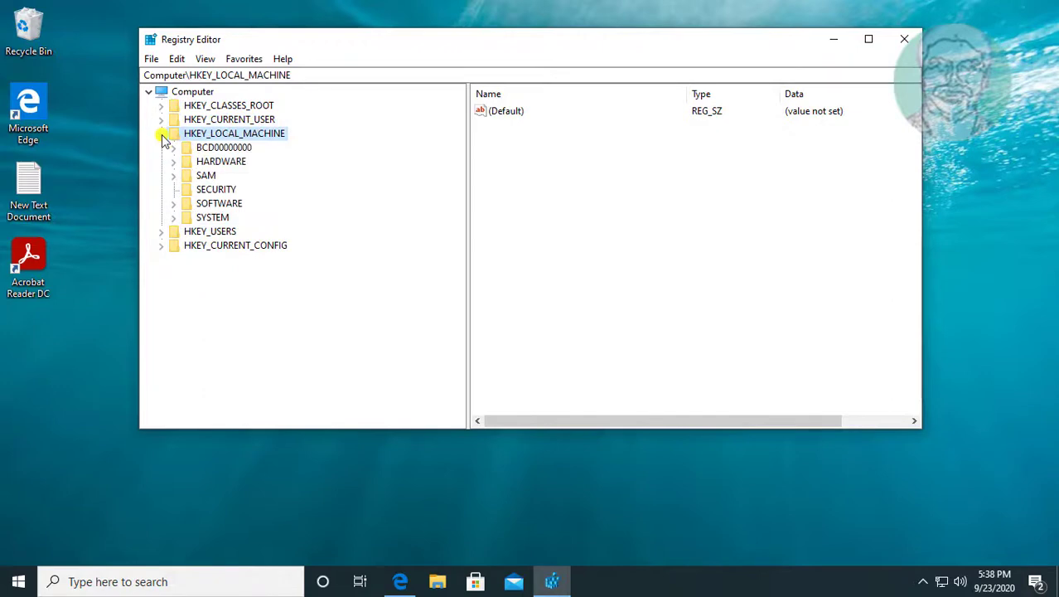
left_click(225, 203)
left_click(173, 203)
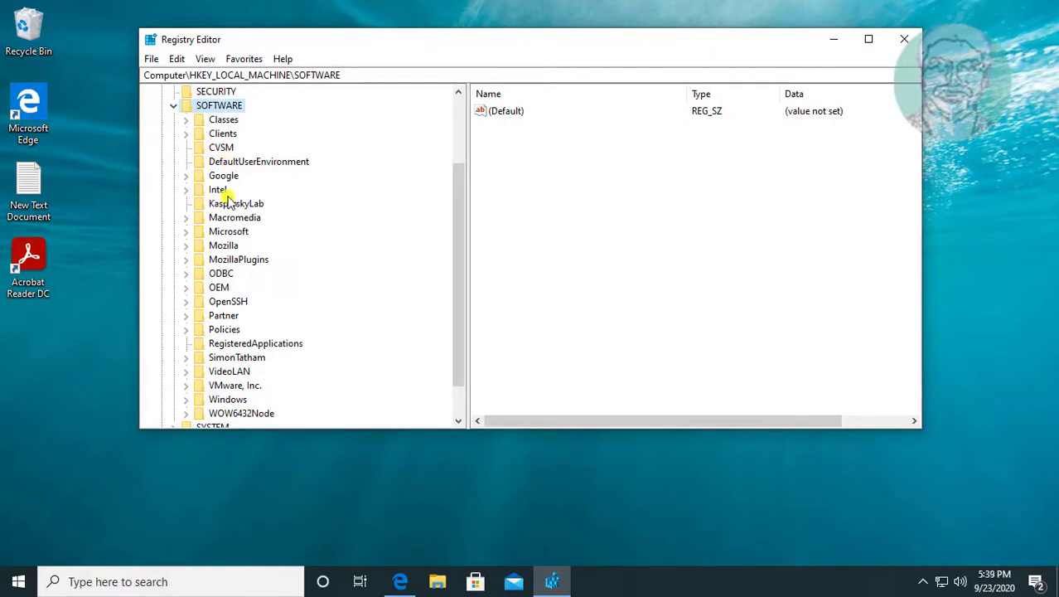
Delete the VideoLAN key and its subkeys, confirming the permanent deletion
left_click(229, 373)
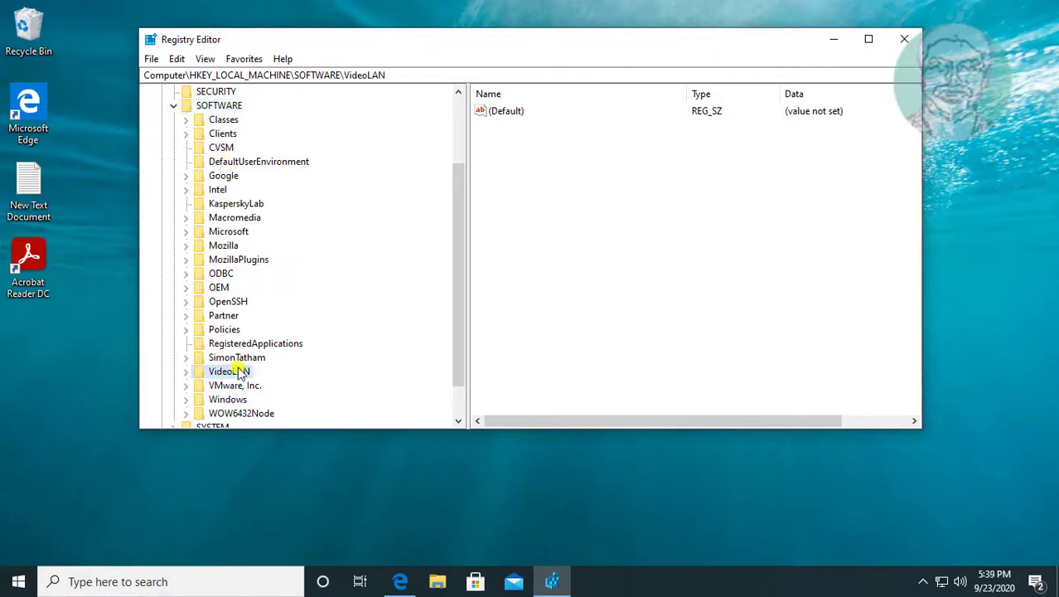
right_click(230, 375)
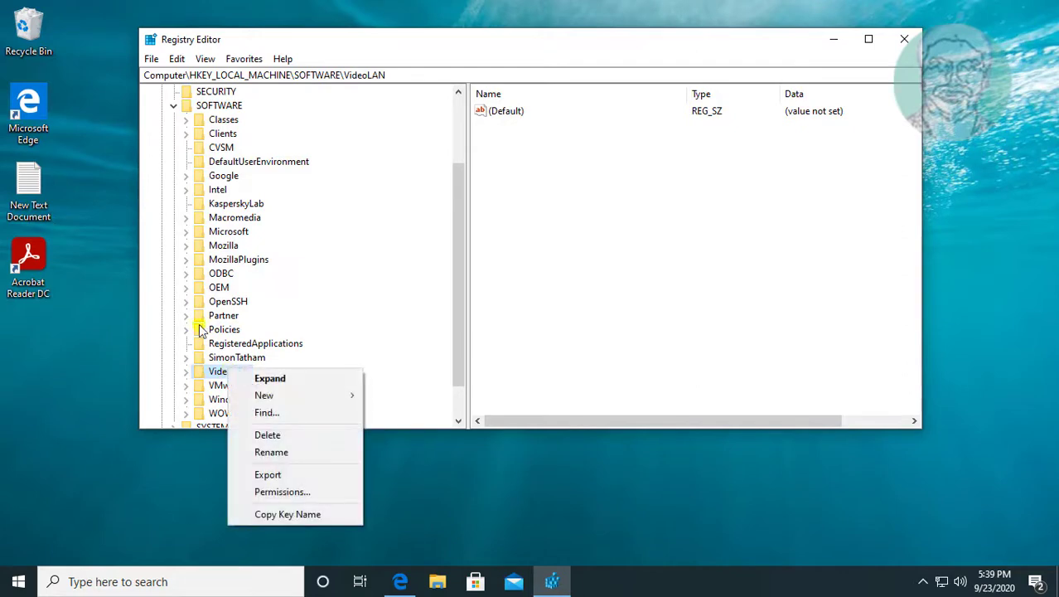
left_click(267, 437)
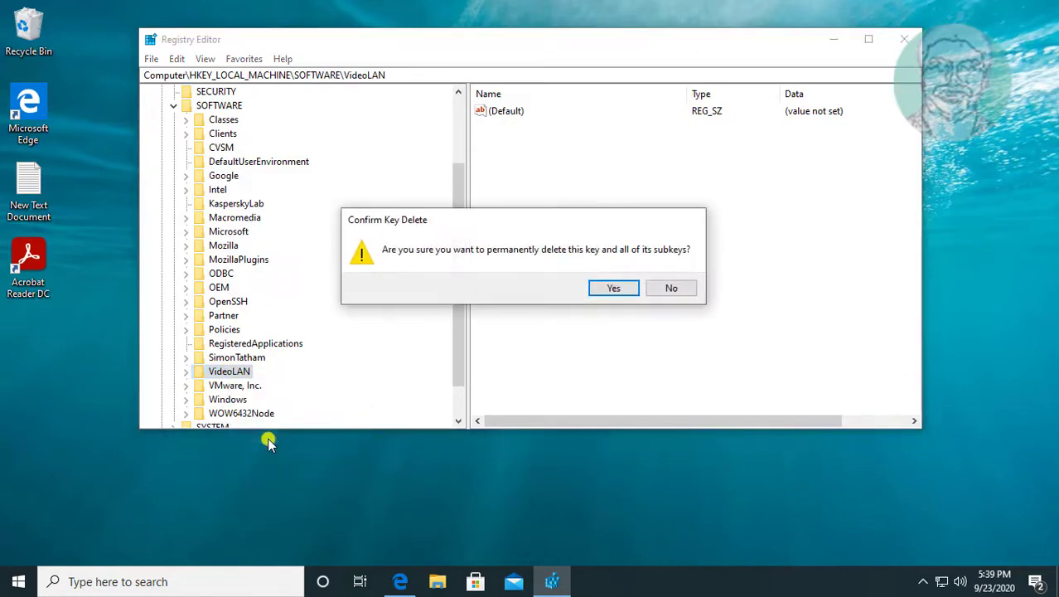
left_click(613, 289)
key("Left")
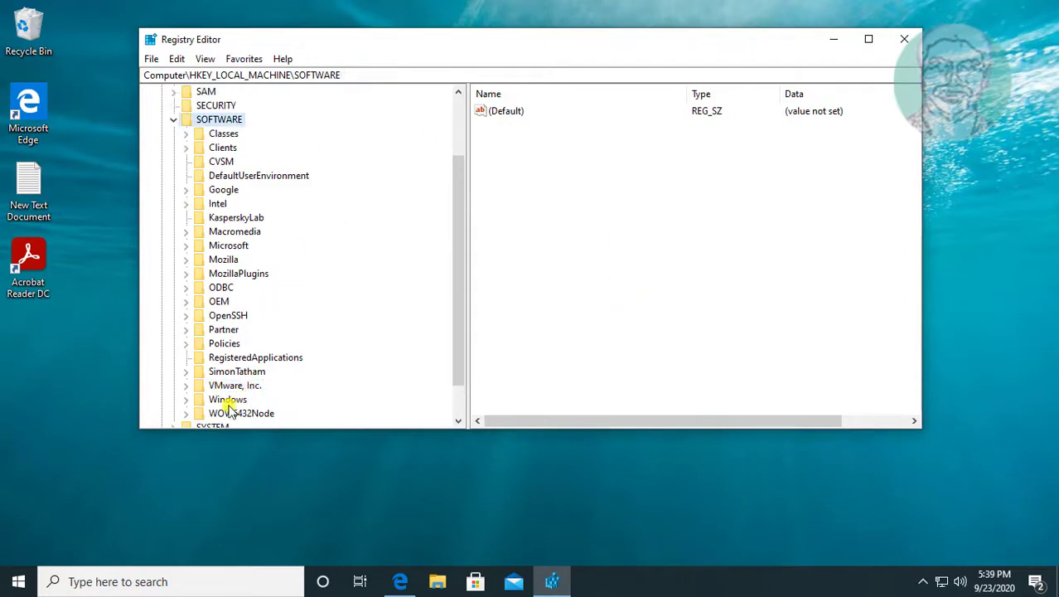
Check SOFTWARE\WOW6432Node for a VideoLAN entry, collapse the tree and close Registry Editor
left_click(248, 413)
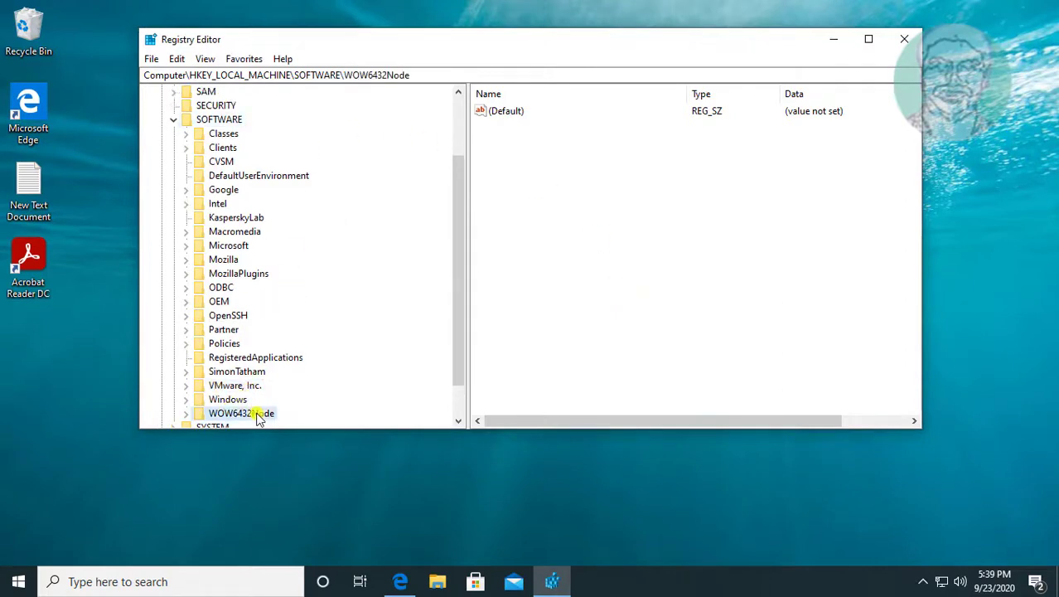
left_click(186, 413)
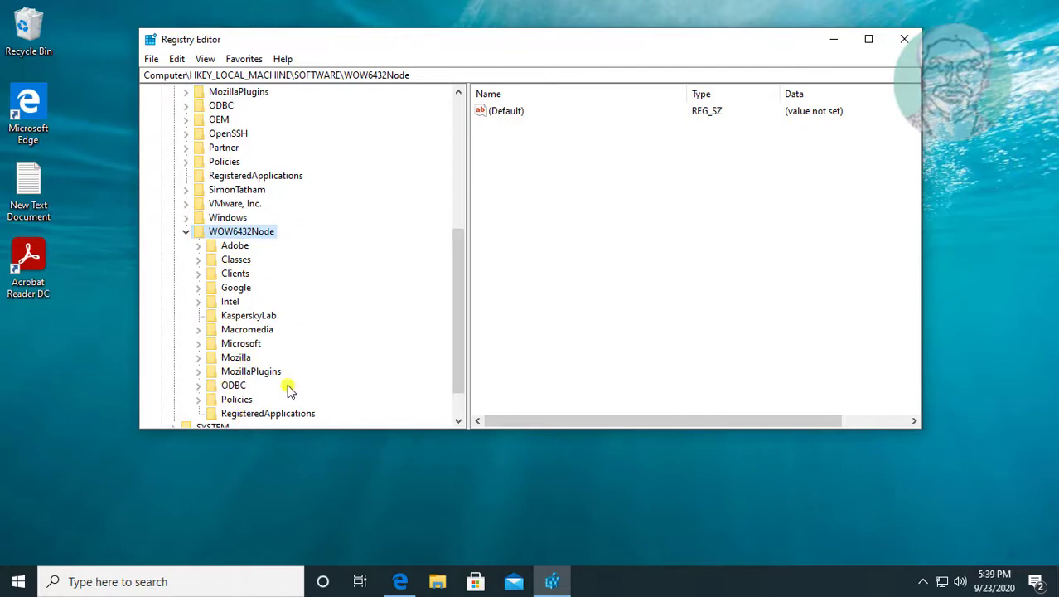
left_click(185, 233)
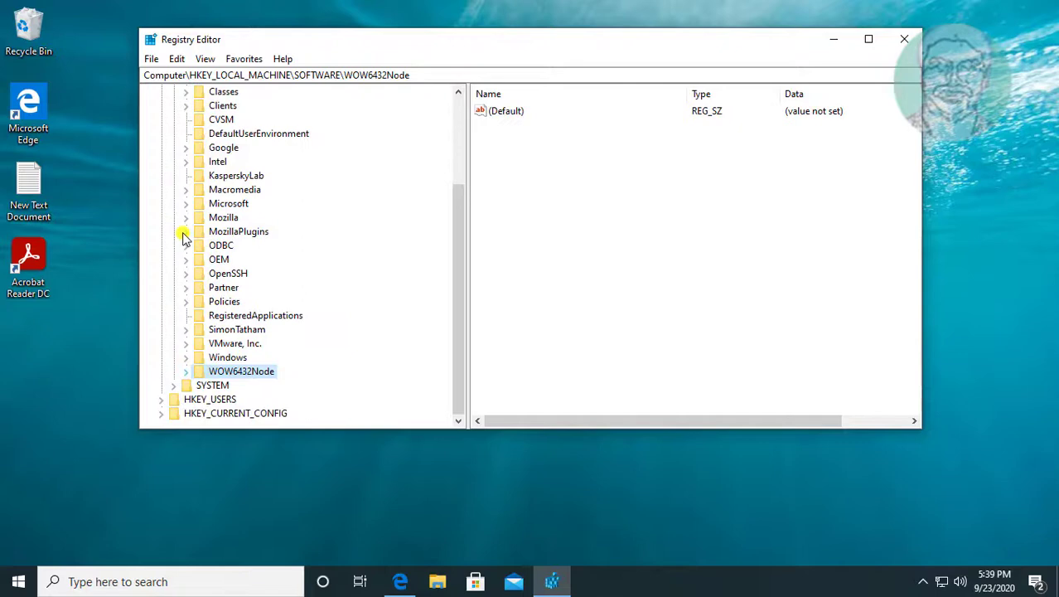
left_click_drag(465, 252, 458, 118)
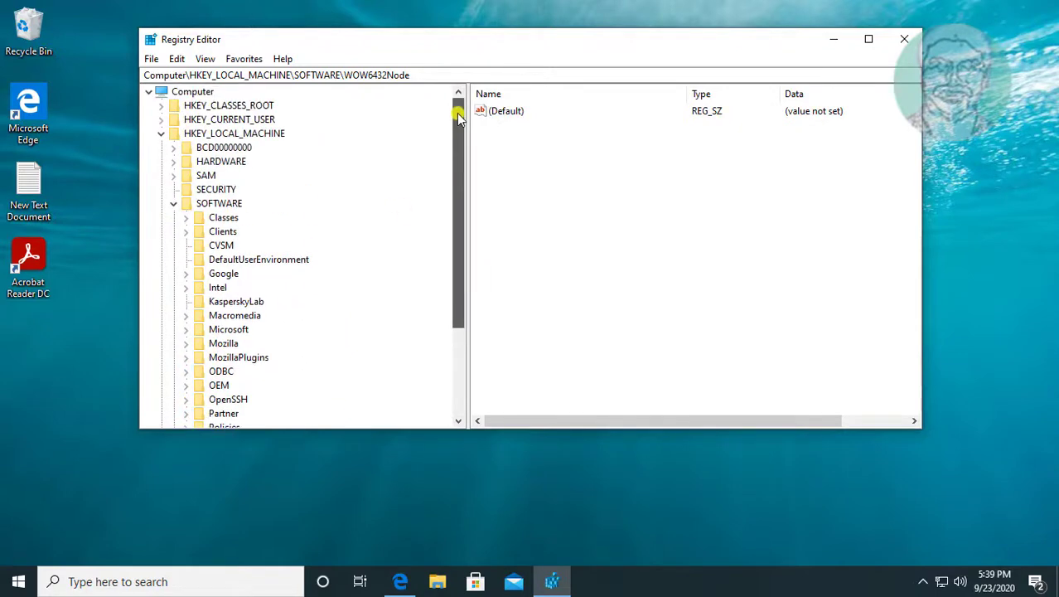
left_click(173, 203)
left_click(162, 134)
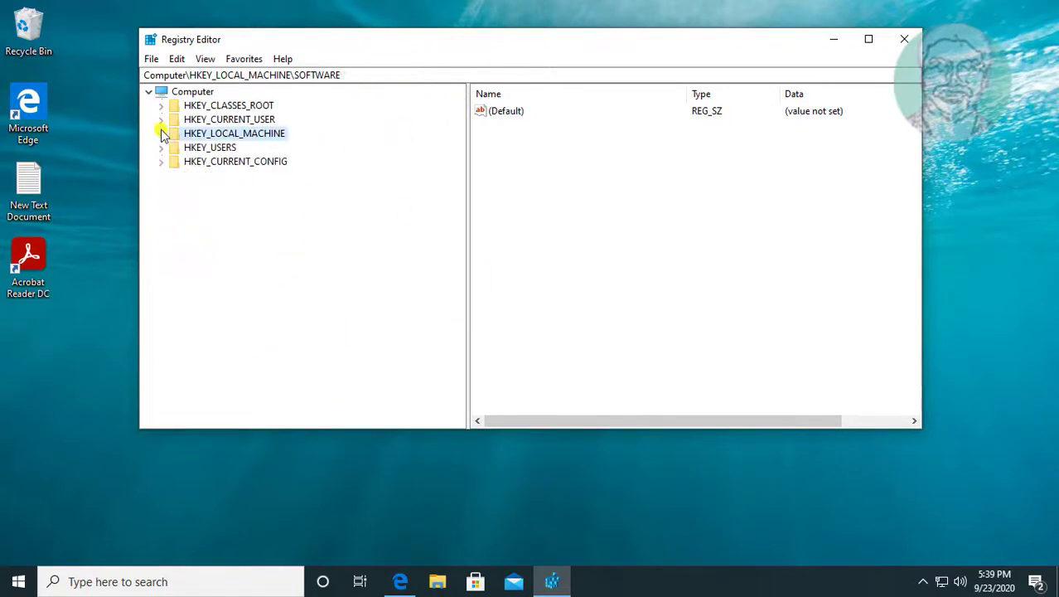
left_click(907, 37)
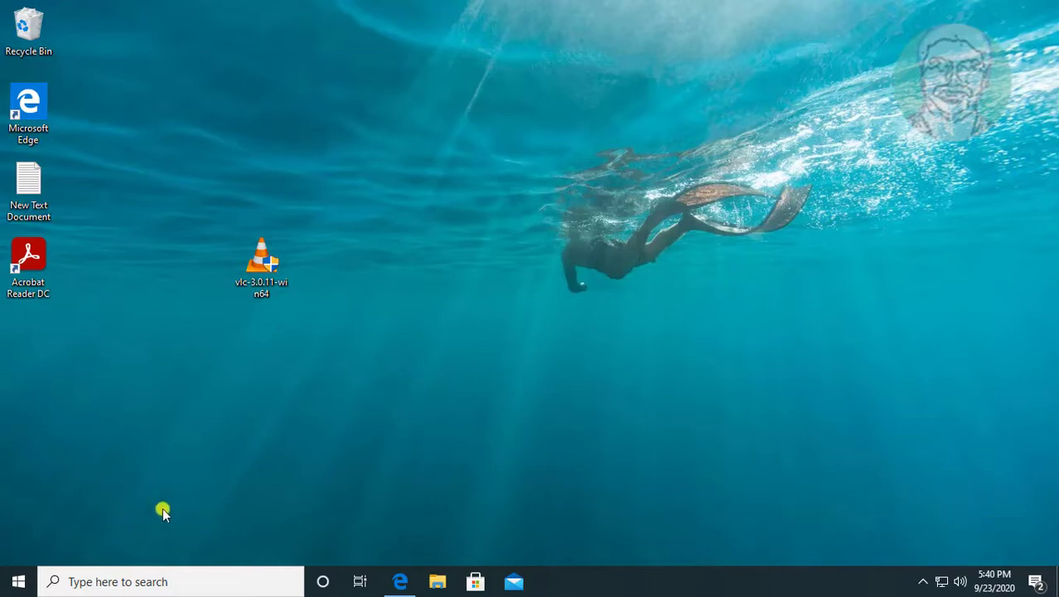
Open the Services console by searching Windows for 'services'
left_click(106, 582)
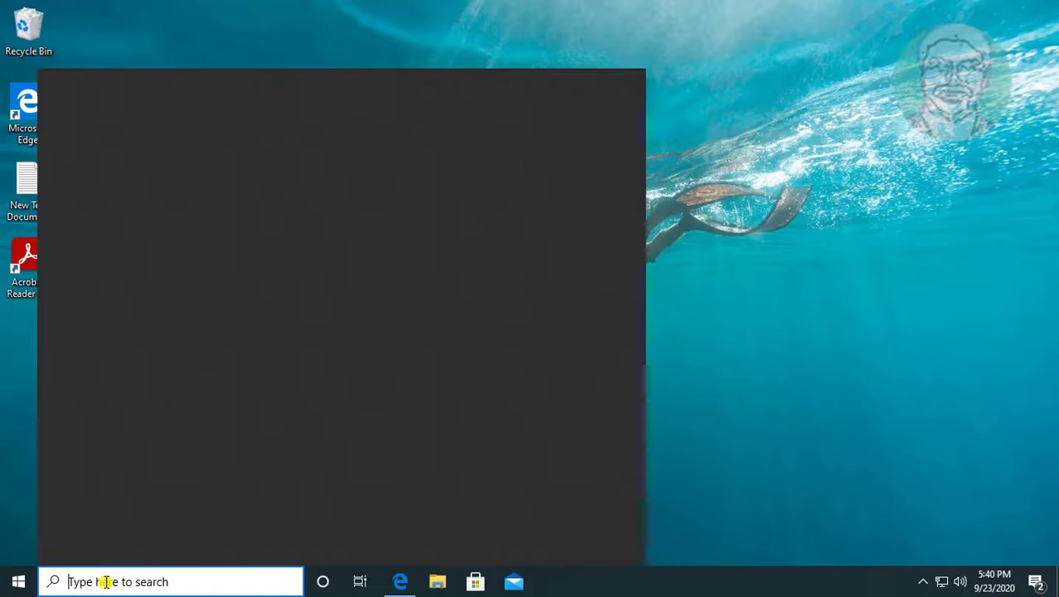
type("servic")
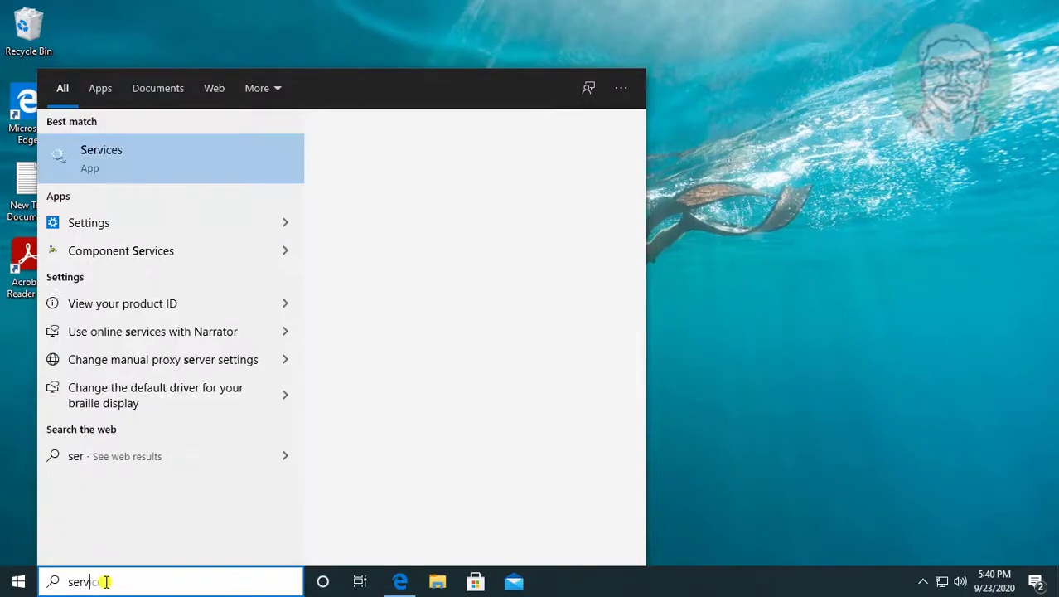
type("es")
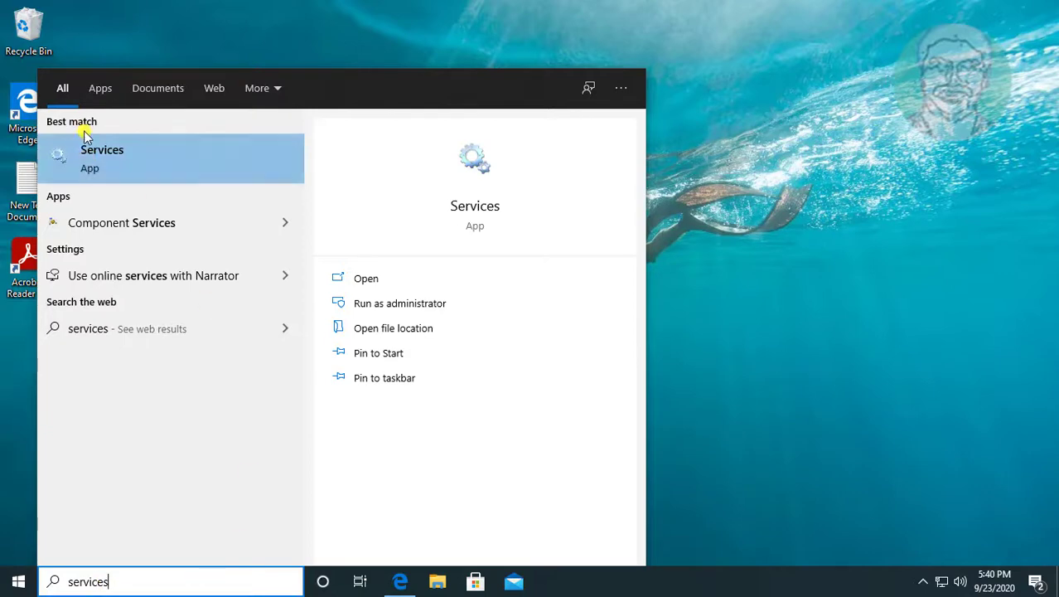
left_click(125, 146)
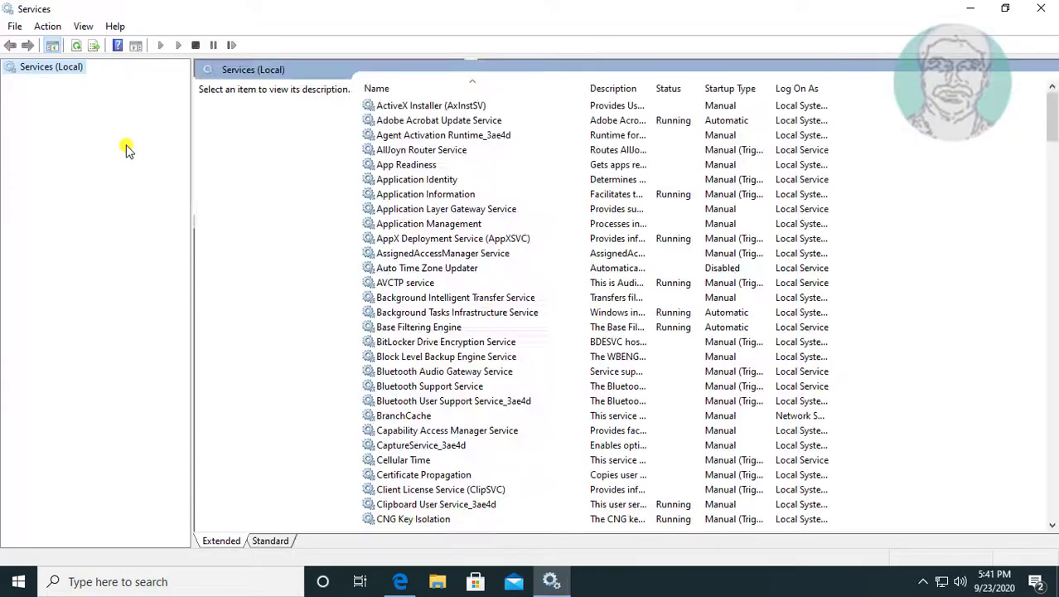
Find and select the stopped Windows Installer service in the services list
scroll(437, 259, "down", 3)
scroll(439, 258, "down", 20)
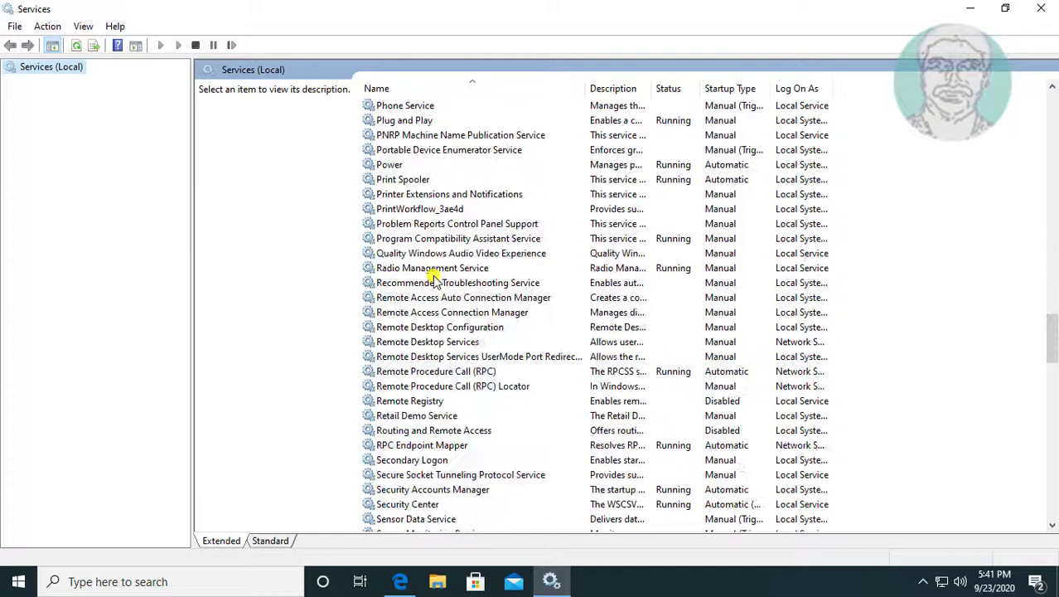
scroll(437, 280, "down", 16)
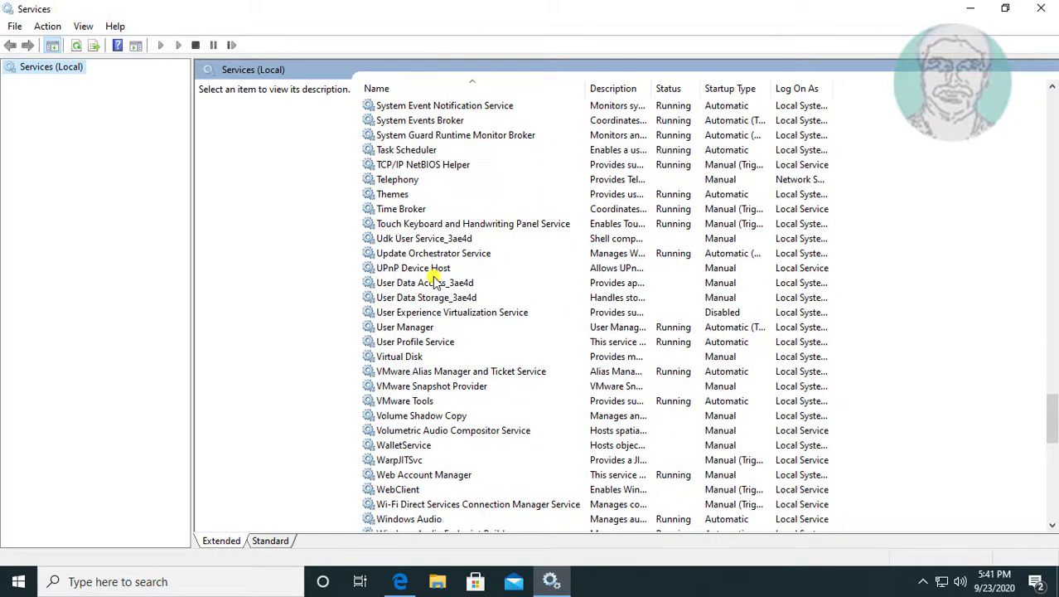
scroll(437, 280, "down", 3)
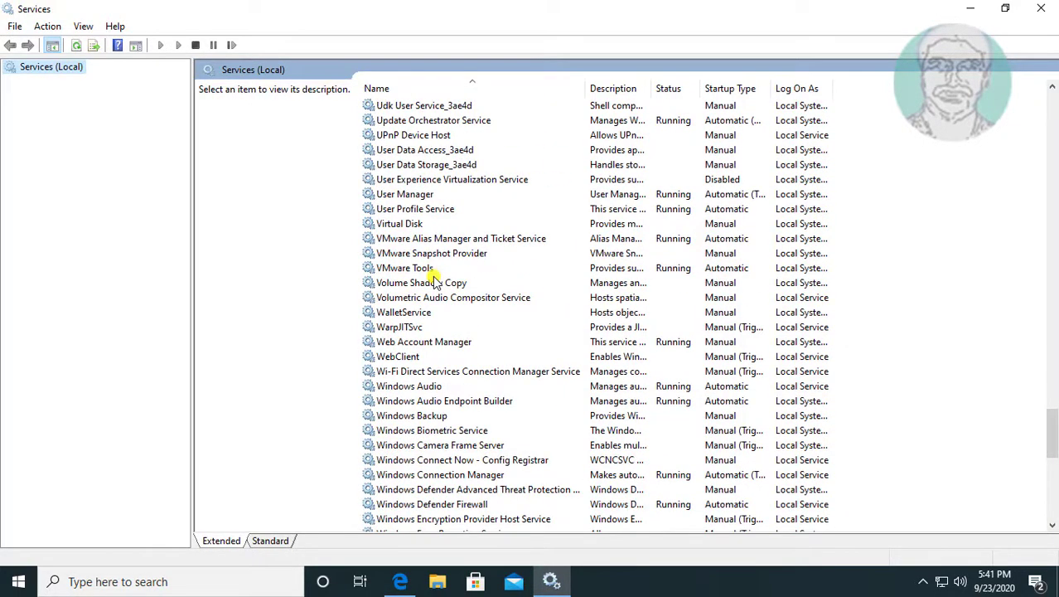
scroll(436, 280, "down", 8)
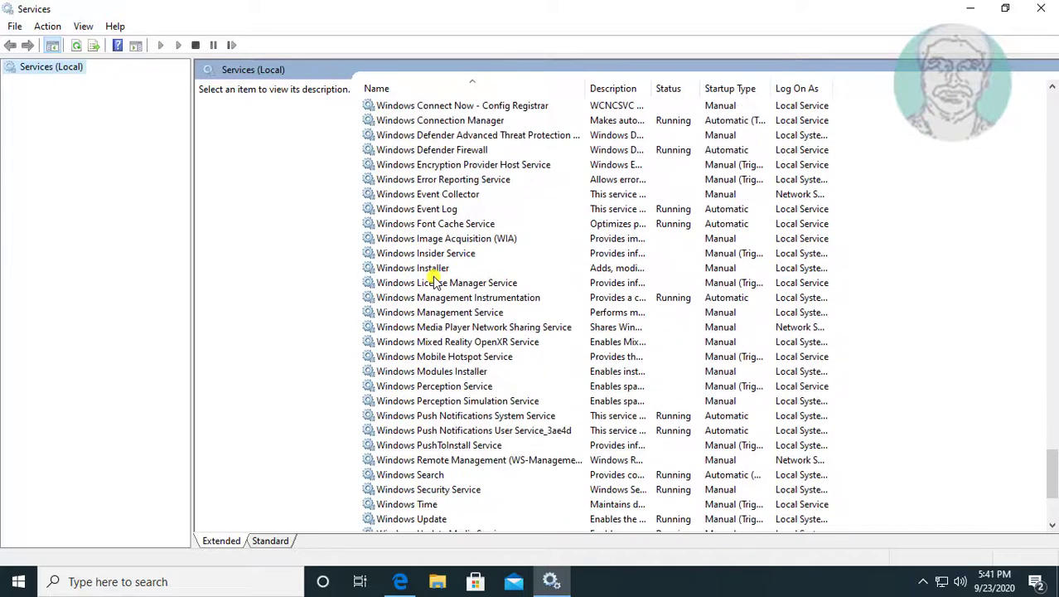
left_click(415, 267)
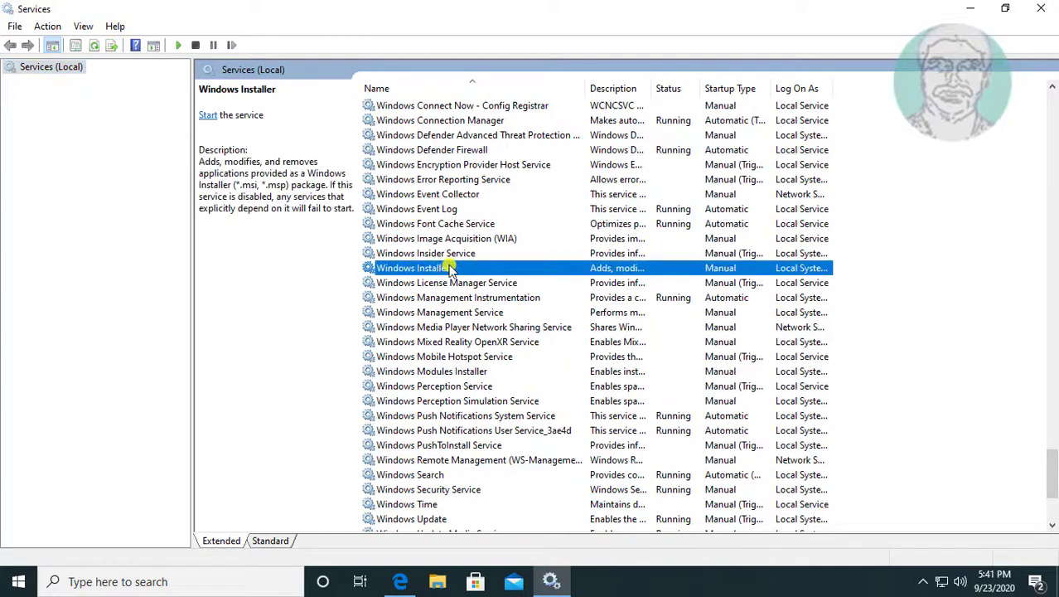
Start the Windows Installer service from its properties, then close Services
double_click(449, 268)
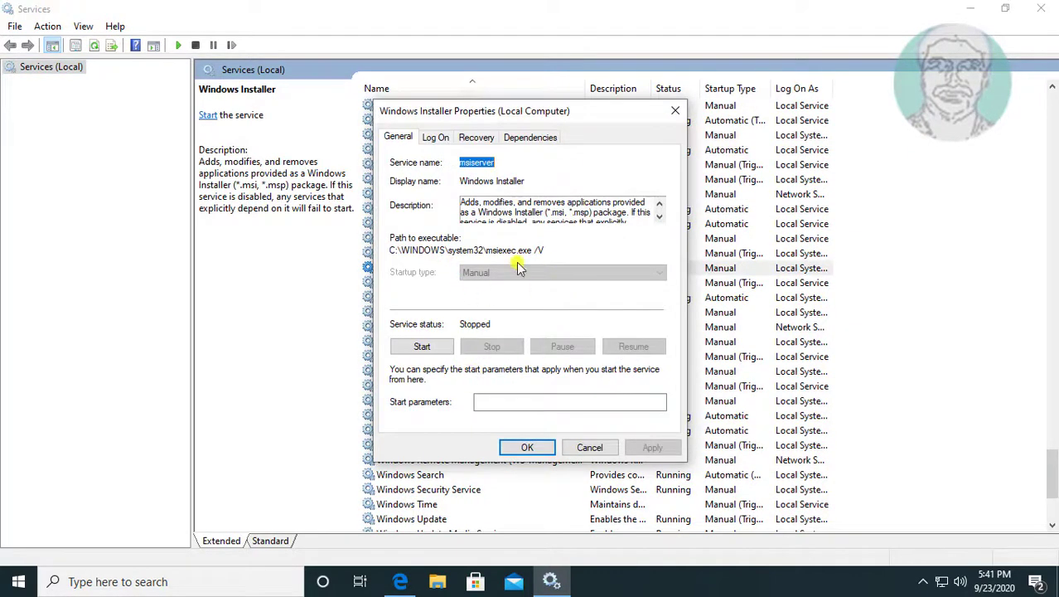
left_click(421, 346)
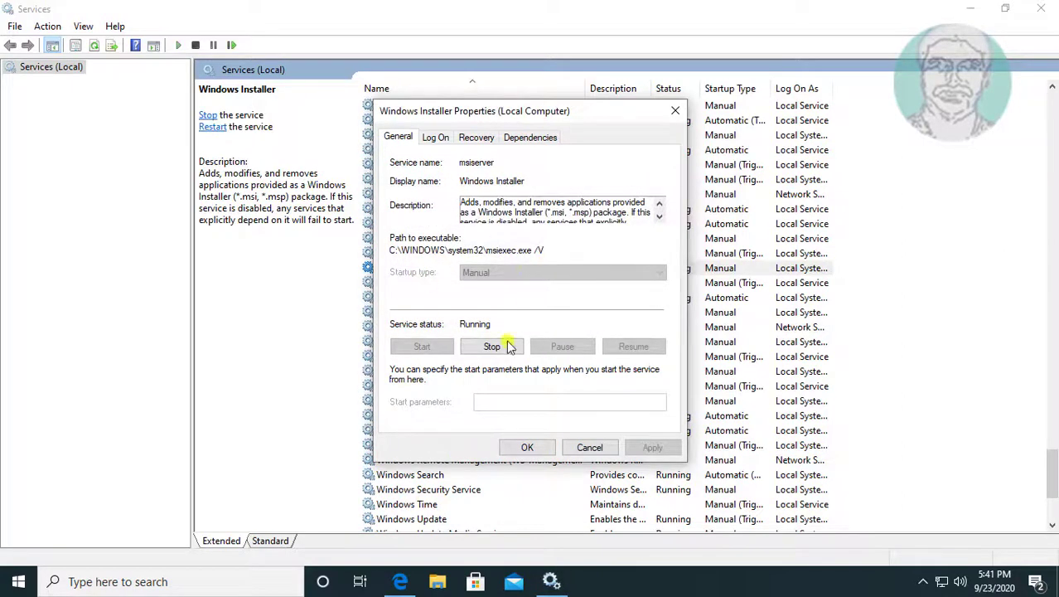
left_click(537, 446)
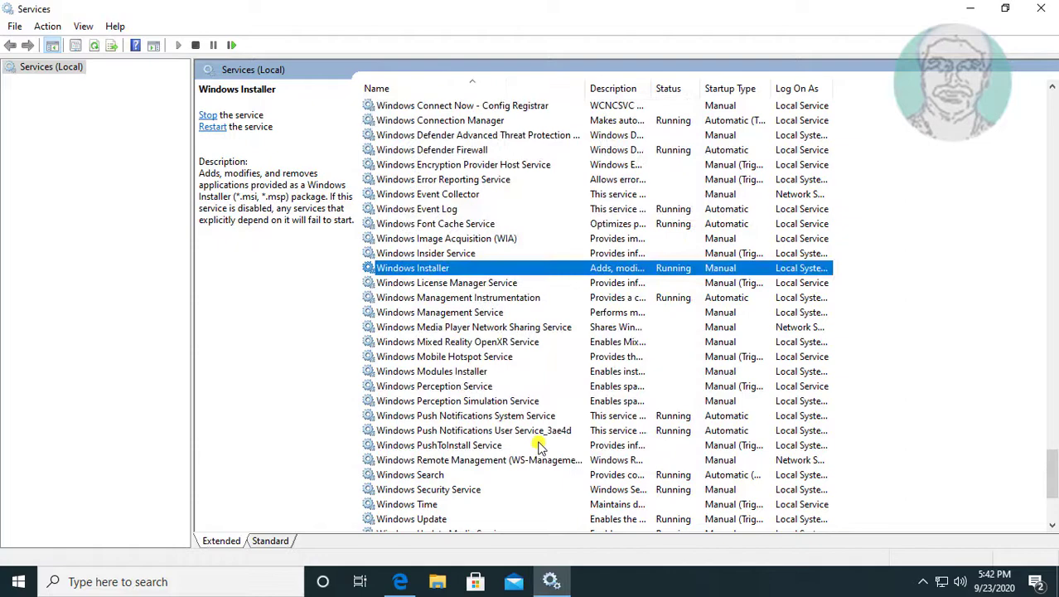
left_click(1041, 8)
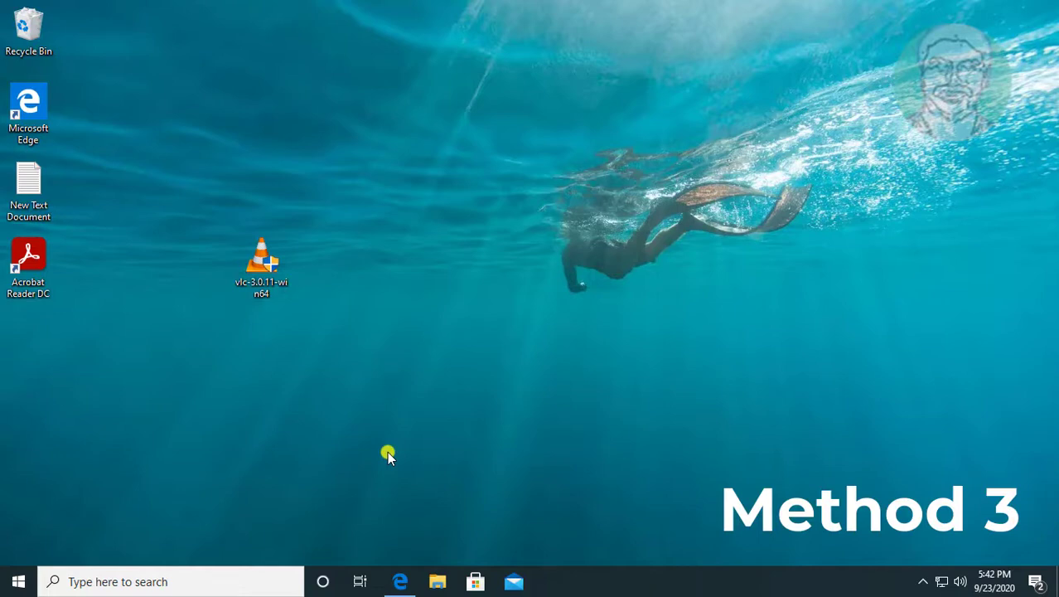
Launch Command Prompt as administrator from a search for 'cmd' and approve UAC
left_click(126, 573)
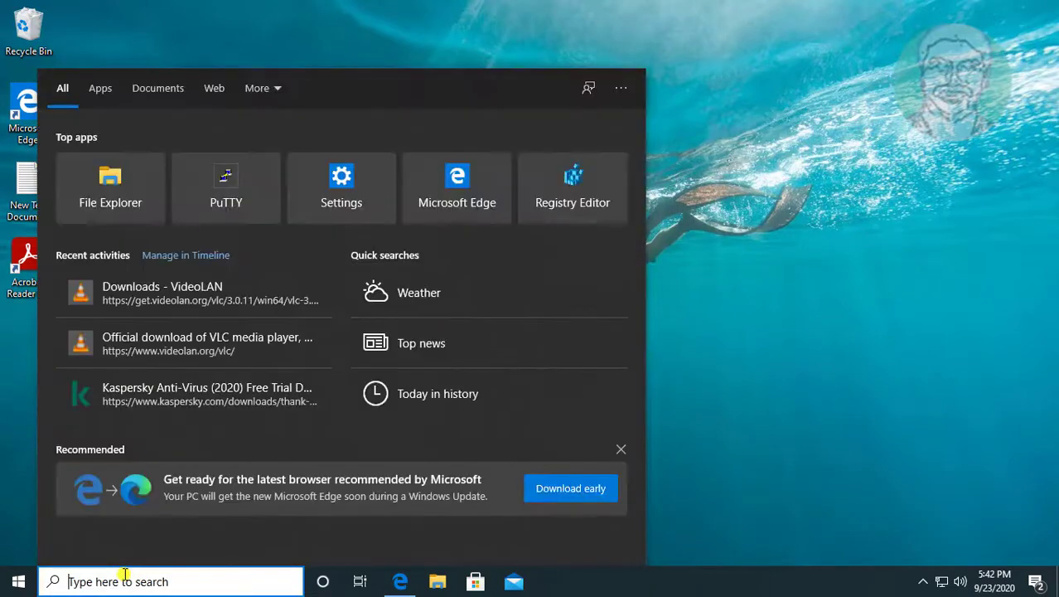
type("cmd")
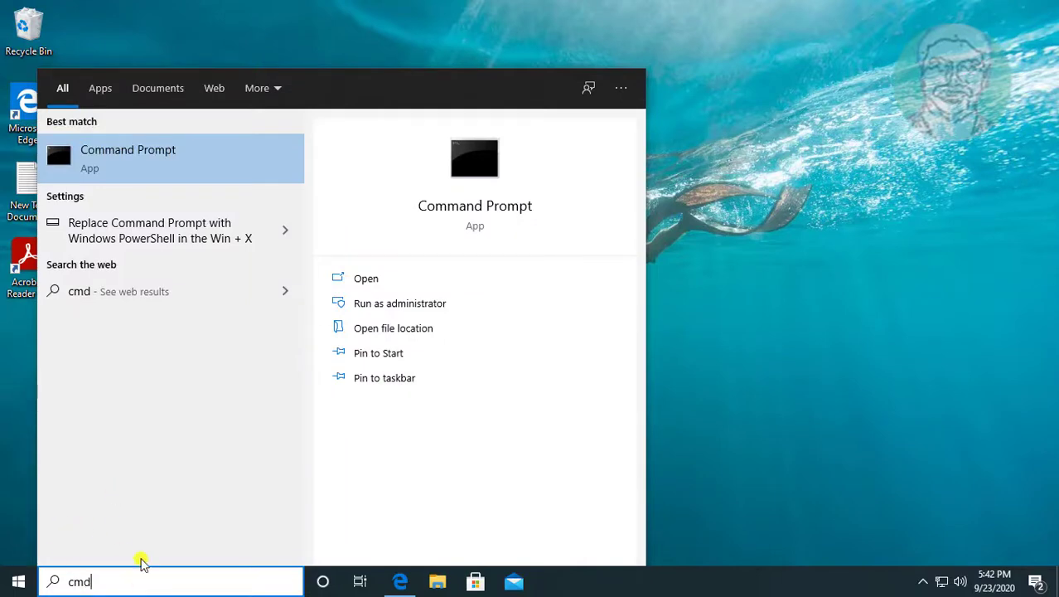
right_click(139, 156)
left_click(226, 177)
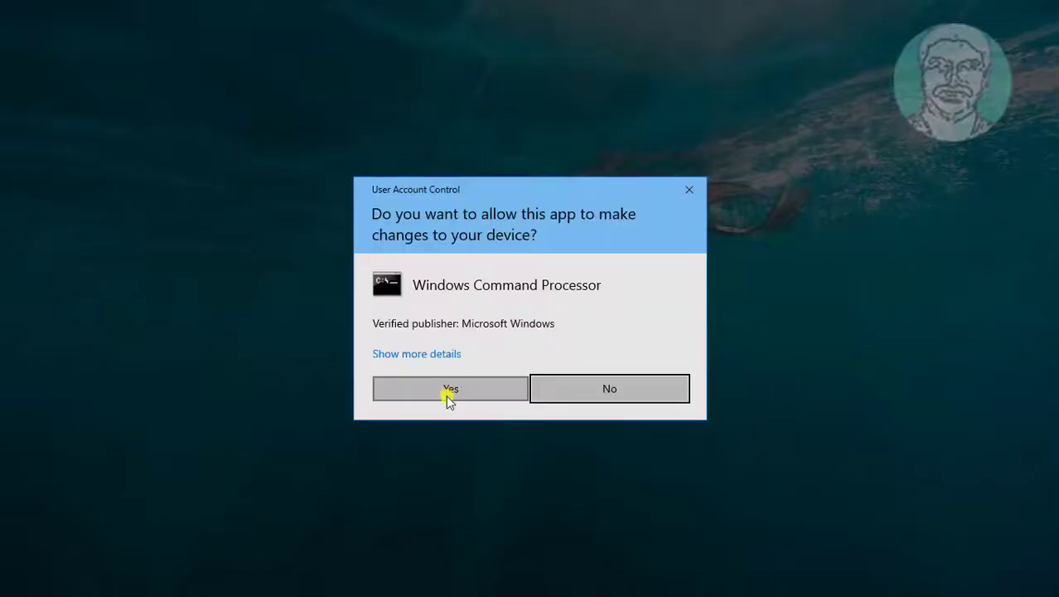
left_click(445, 391)
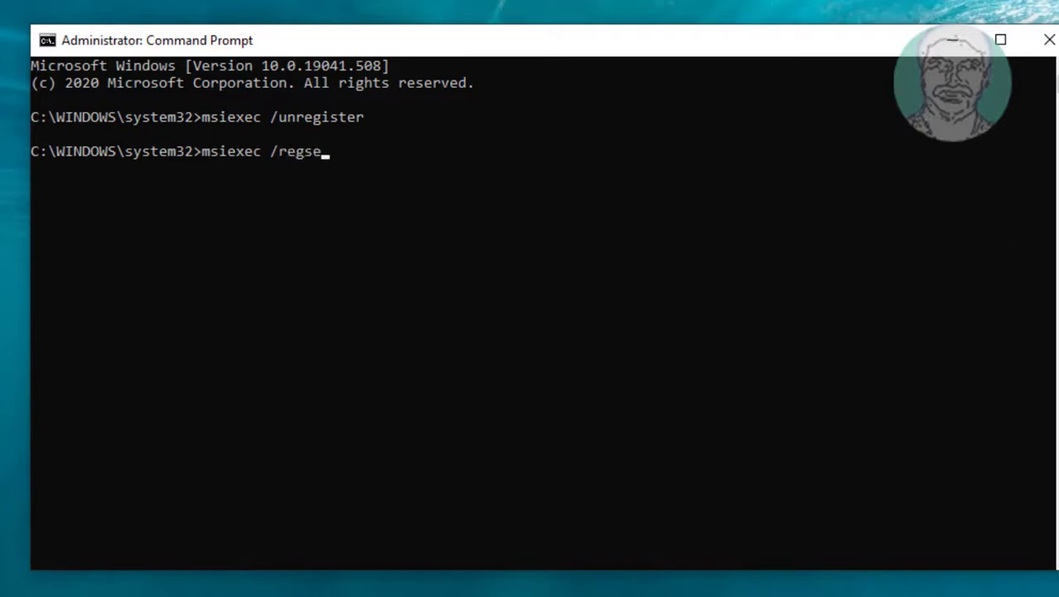
Run 'msiexec /regserver', then exit the Command Prompt
type("rver")
key("Return")
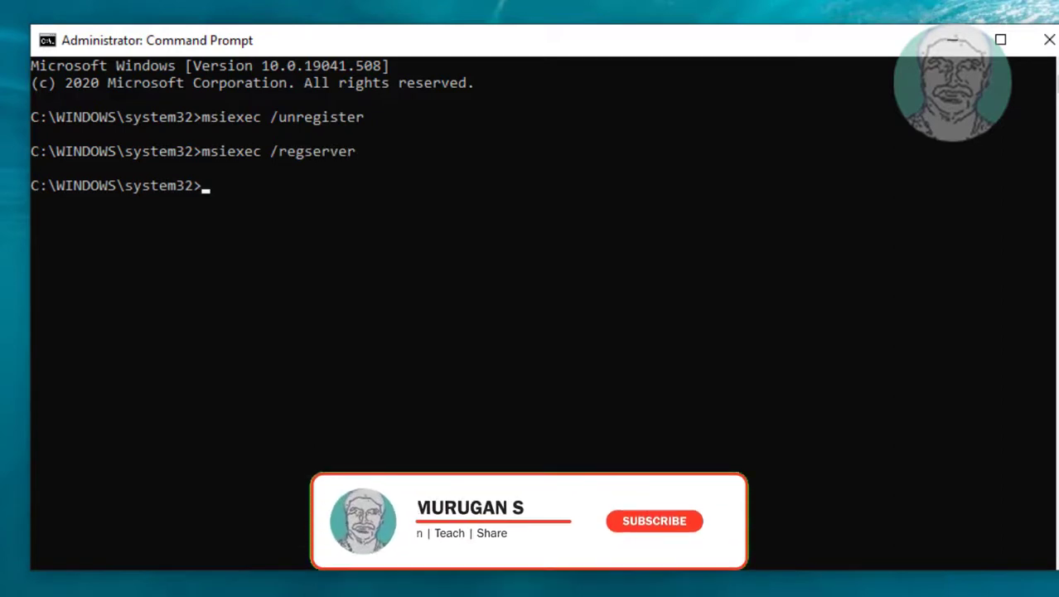
type("ex")
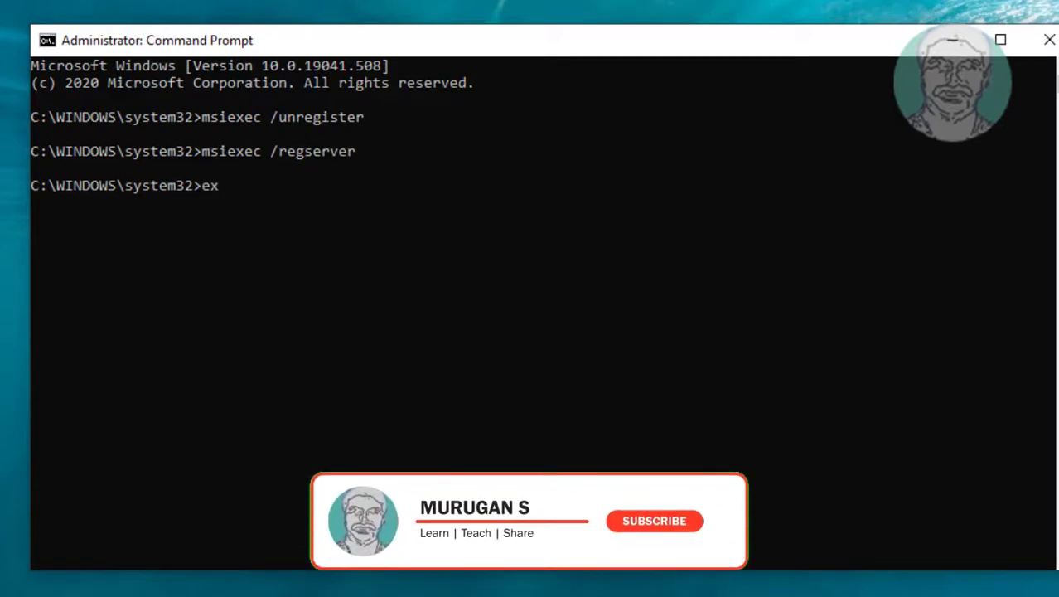
type("it")
key("Return")
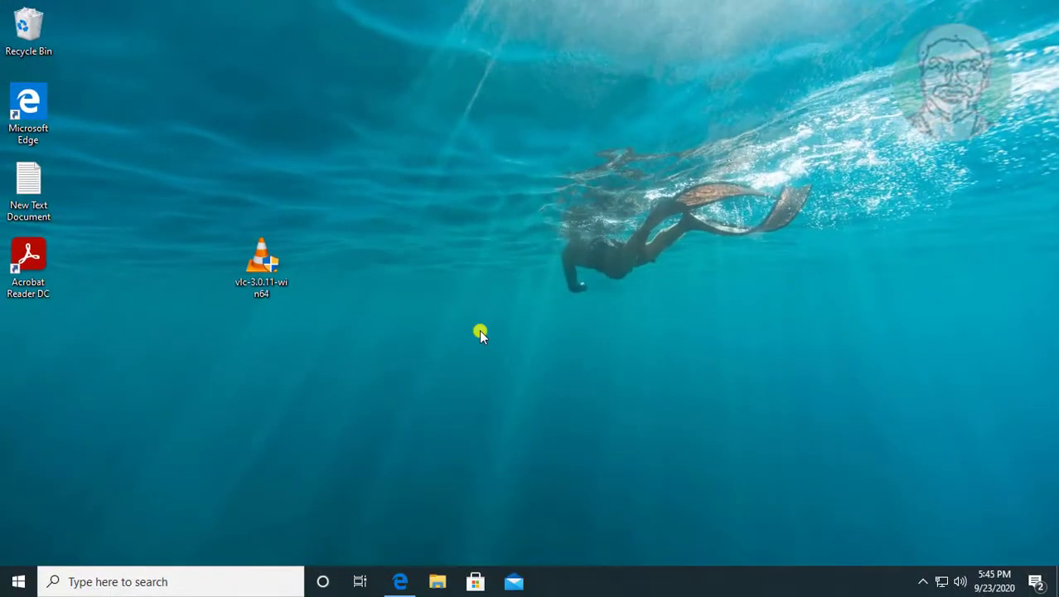
Bring up the action menu for the vlc-3.0.11-win64 installer on the desktop
right_click(252, 262)
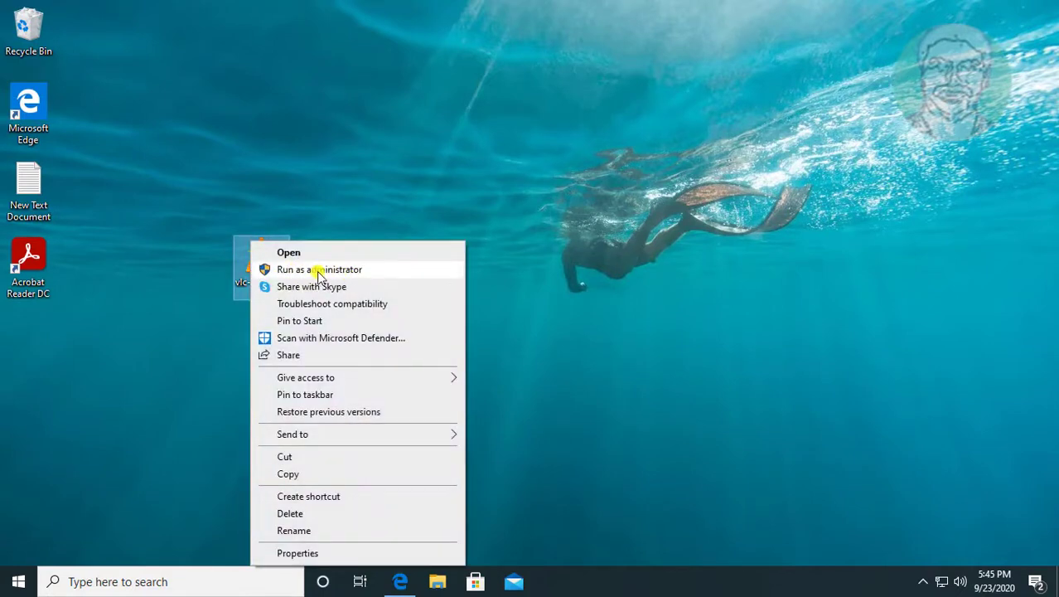